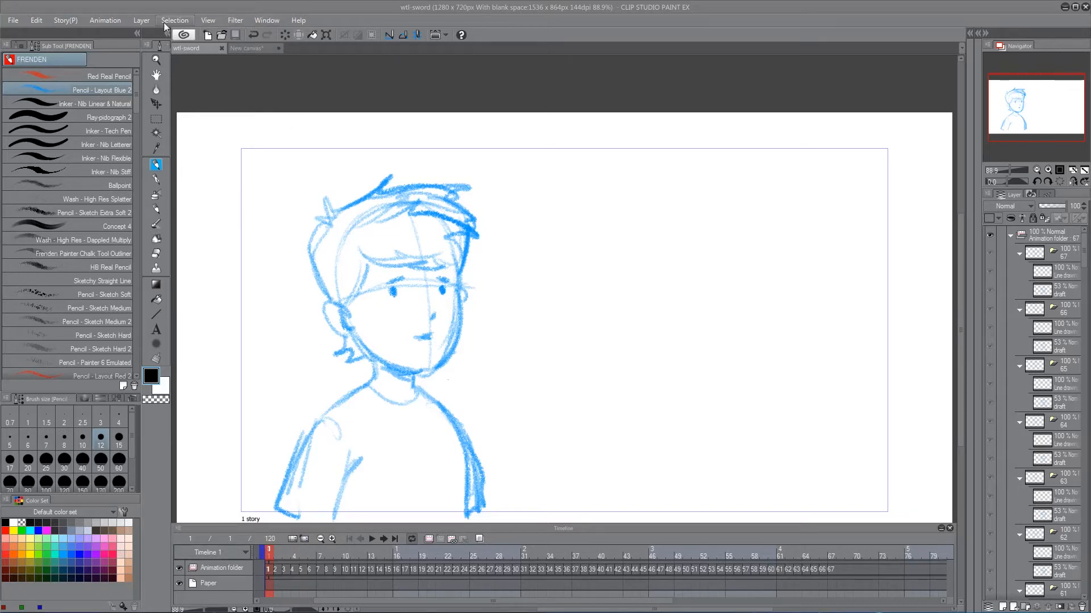
# Step: Scrub the timeline through the early sketch frames up to frame 13 and return to frame 1
pyautogui.click(250, 21)
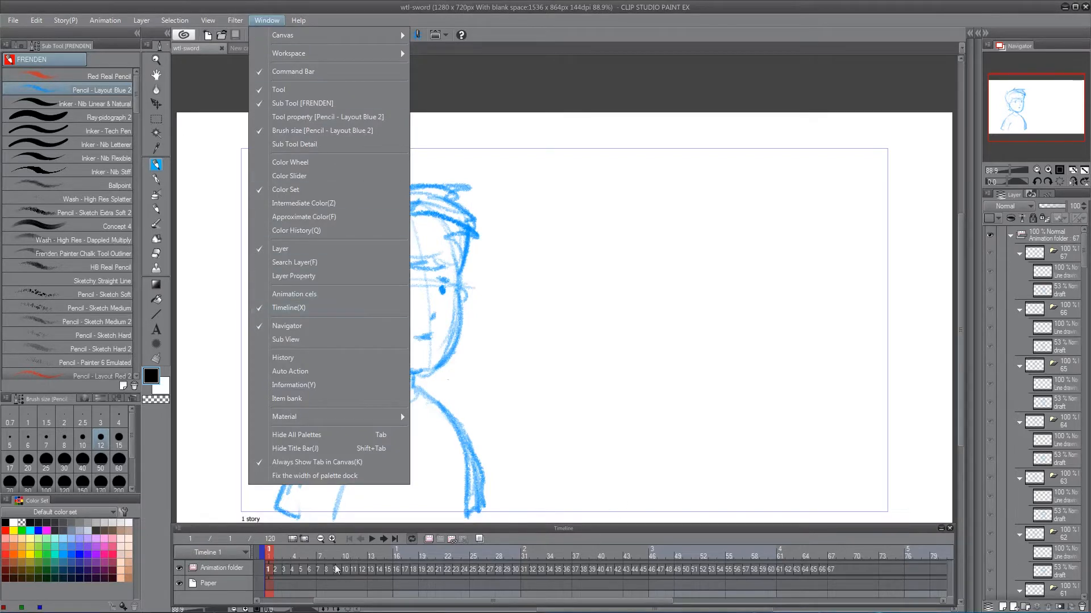
pyautogui.click(269, 554)
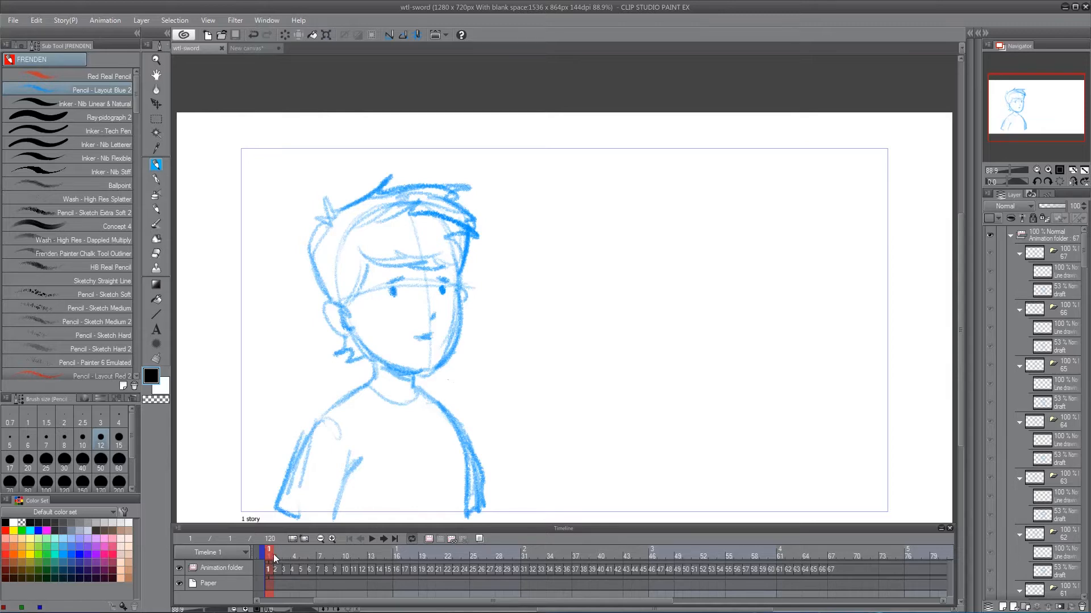
pyautogui.moveTo(269, 554)
pyautogui.mouseDown()
pyautogui.moveTo(410, 570)
pyautogui.moveTo(668, 566)
pyautogui.moveTo(782, 582)
pyautogui.moveTo(535, 580)
pyautogui.moveTo(281, 553)
pyautogui.mouseUp()
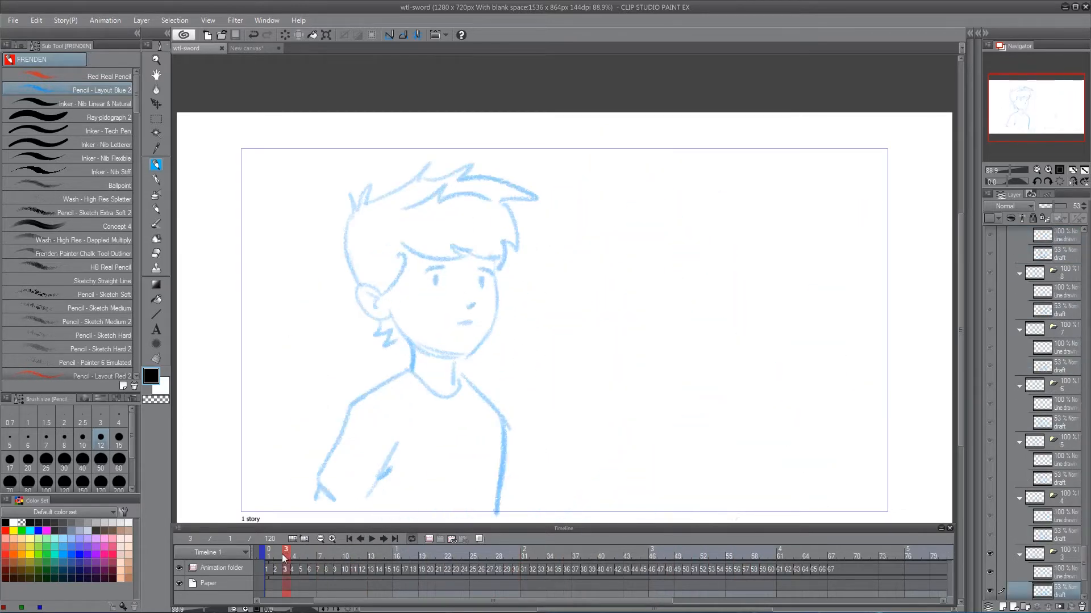
pyautogui.click(375, 557)
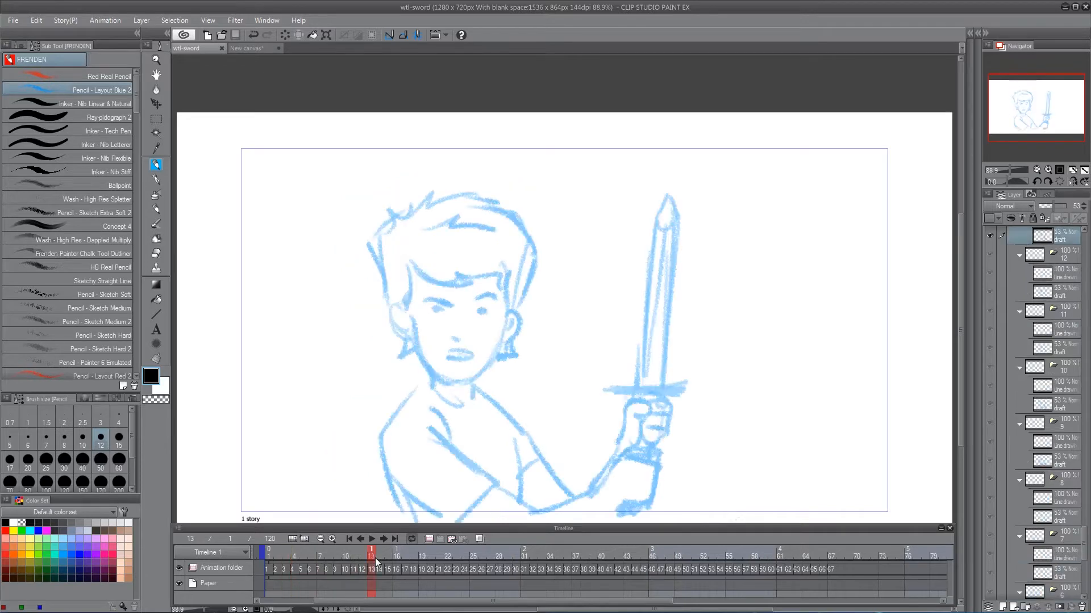
pyautogui.click(312, 553)
pyautogui.click(267, 555)
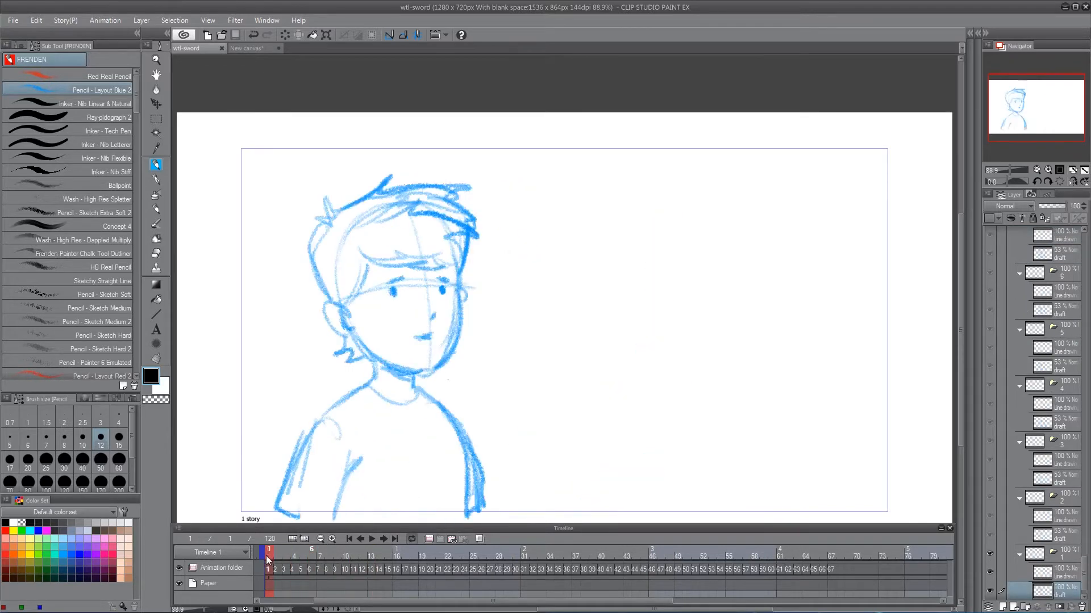
# Step: Enable onion skin, scrub the timeline through frames 6 to 15 and return to frame 1
pyautogui.click(479, 540)
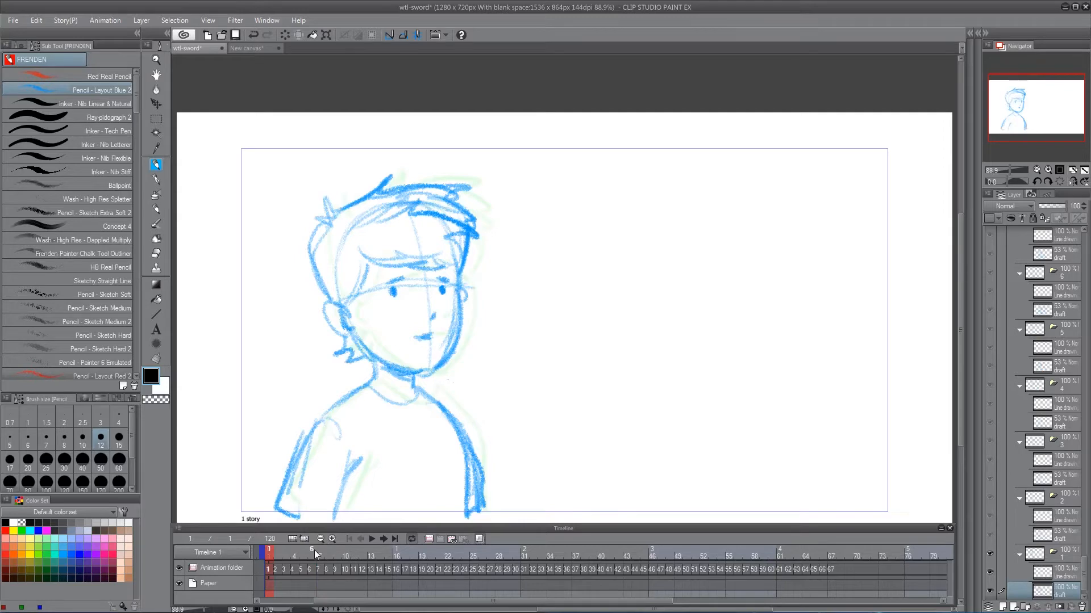
pyautogui.click(314, 549)
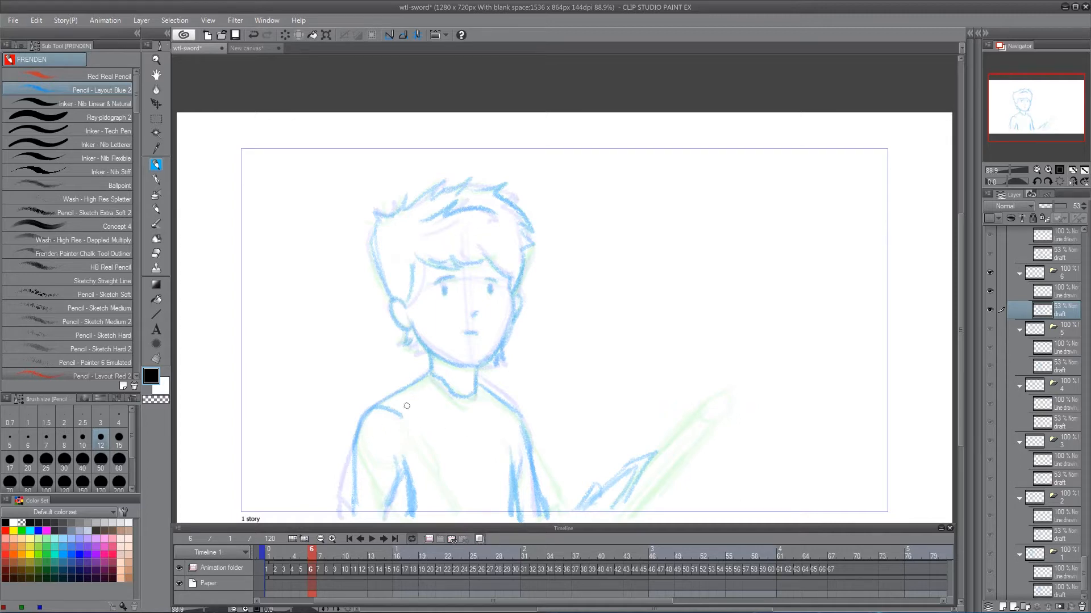
pyautogui.moveTo(298, 547)
pyautogui.mouseDown()
pyautogui.moveTo(280, 551)
pyautogui.moveTo(389, 554)
pyautogui.mouseUp()
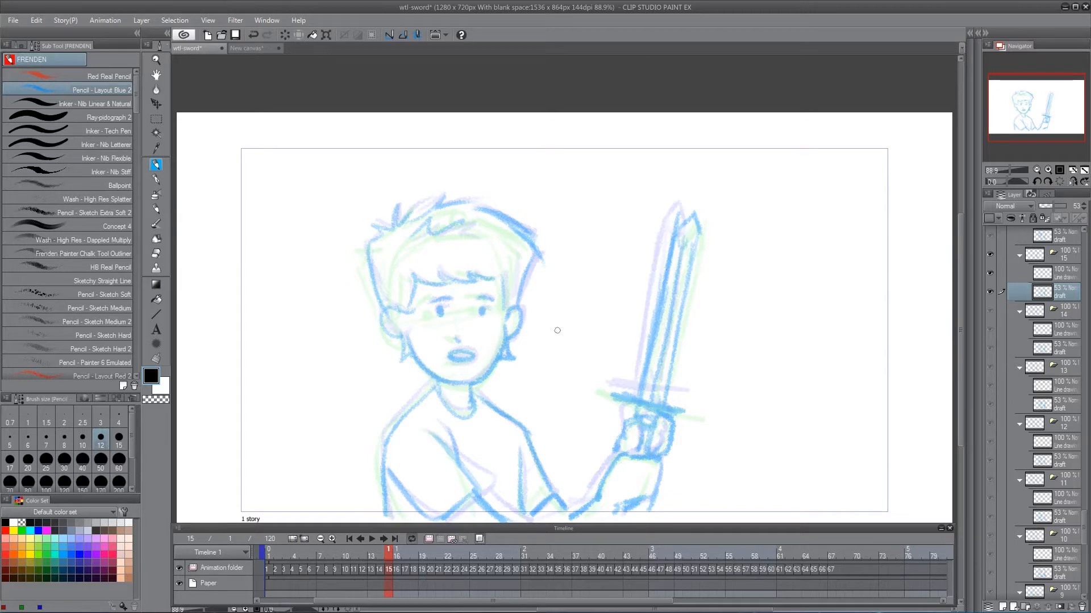
pyautogui.moveTo(389, 559); pyautogui.dragTo(265, 560)
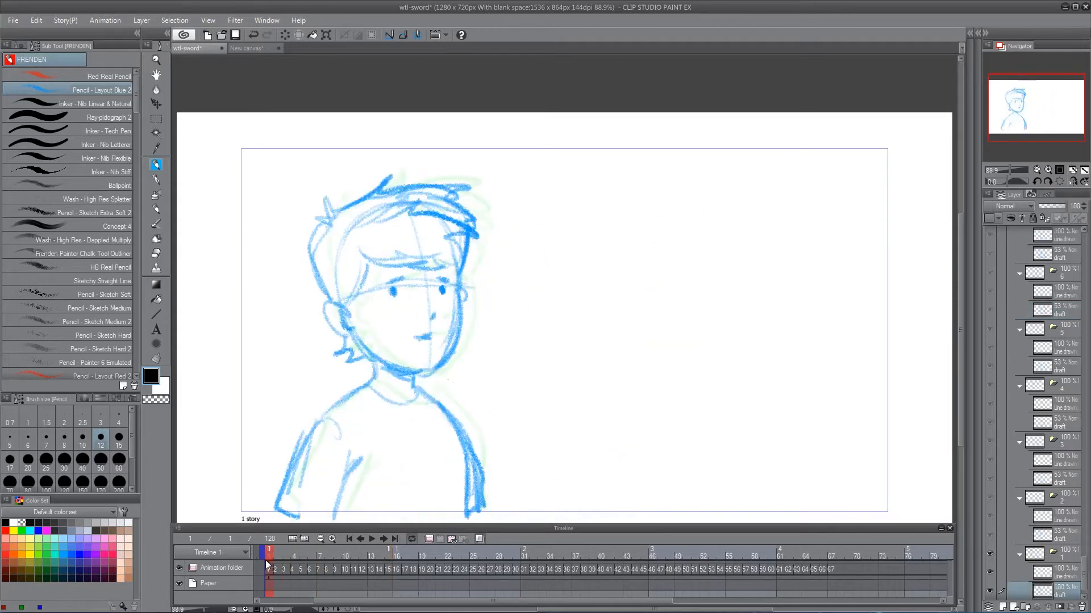
# Step: Play the rough animation through, stop playback and rewind to the first frame
pyautogui.click(372, 539)
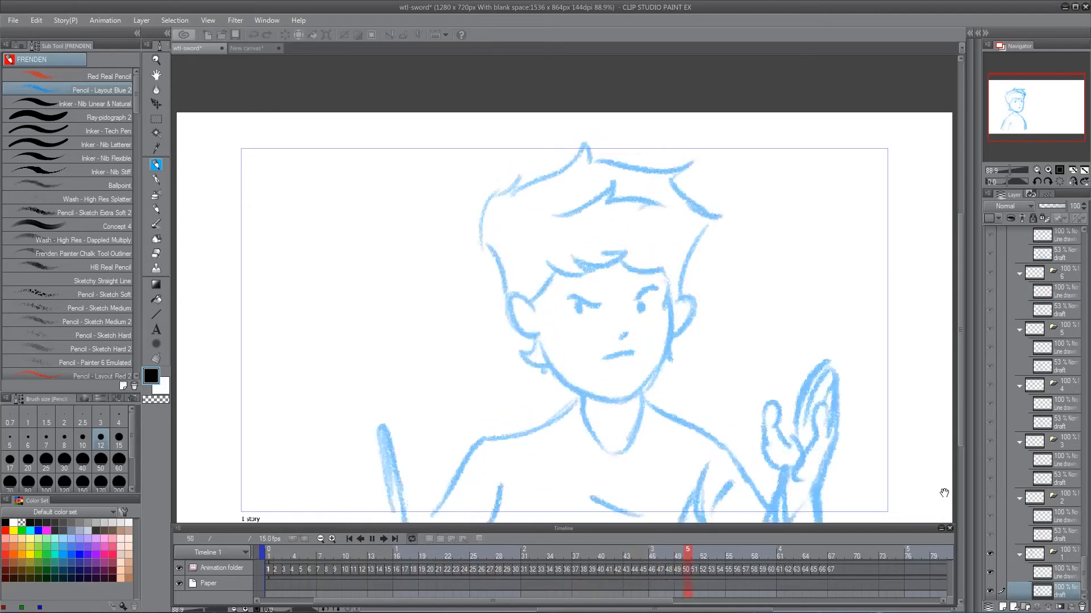
pyautogui.click(372, 539)
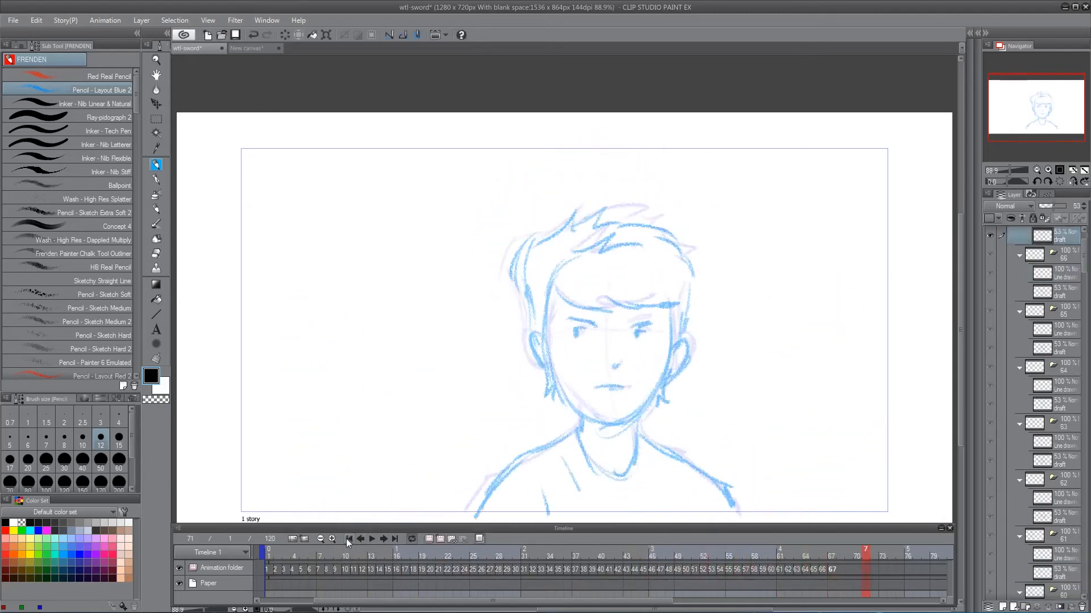
pyautogui.click(348, 539)
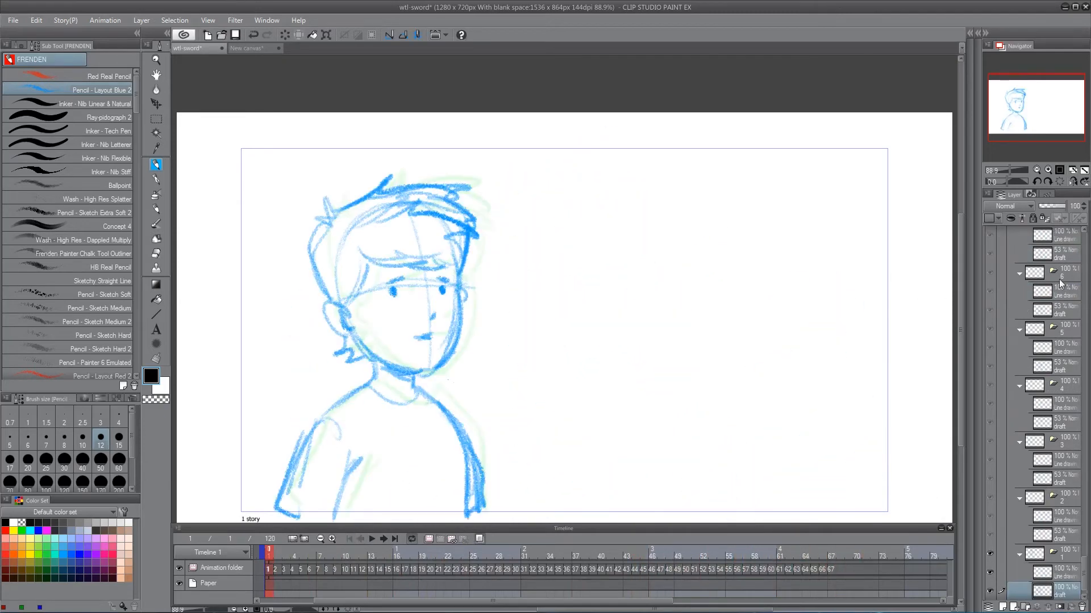
# Step: Examine cel folder 1 and its line drawing and draft layers, switching the draft's visibility off and on
pyautogui.moveTo(1083, 570)
pyautogui.mouseDown()
pyautogui.moveTo(1088, 522)
pyautogui.moveTo(1089, 574)
pyautogui.mouseUp()
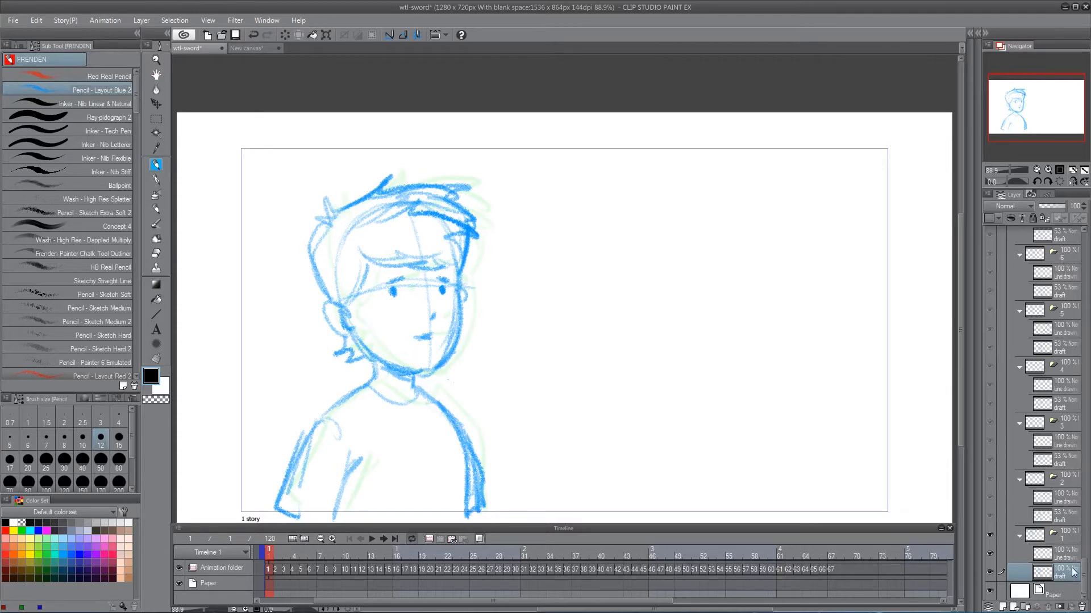
pyautogui.click(142, 20)
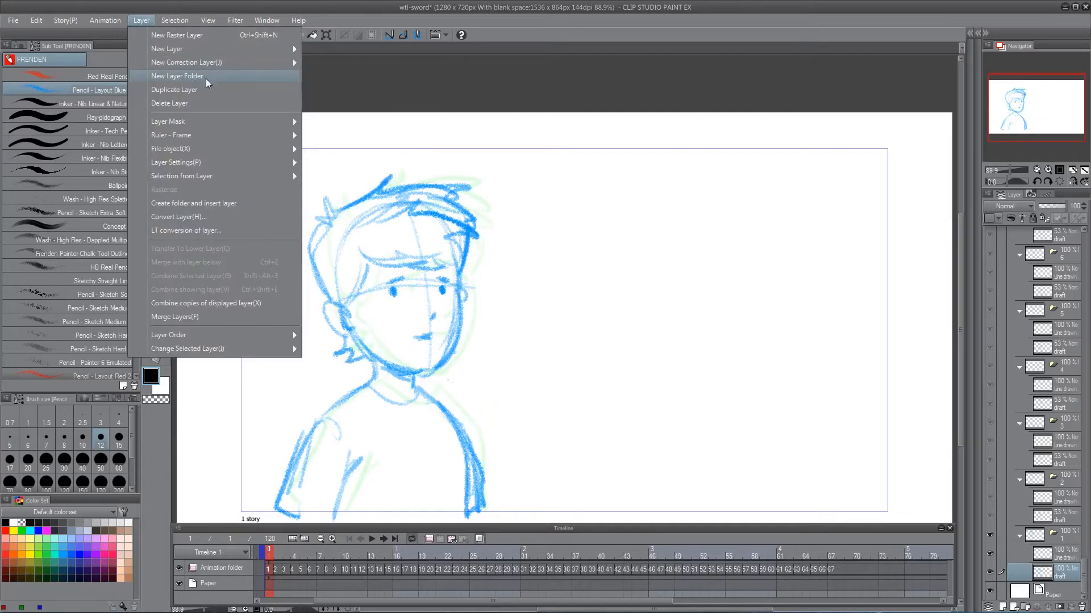
pyautogui.click(1067, 542)
pyautogui.click(1068, 543)
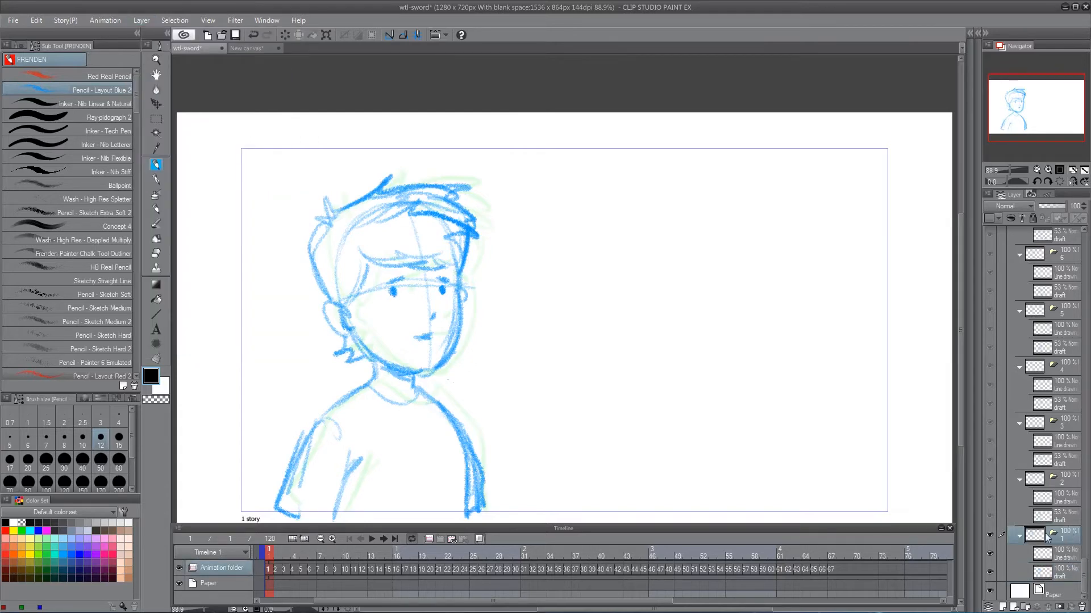
pyautogui.click(1011, 553)
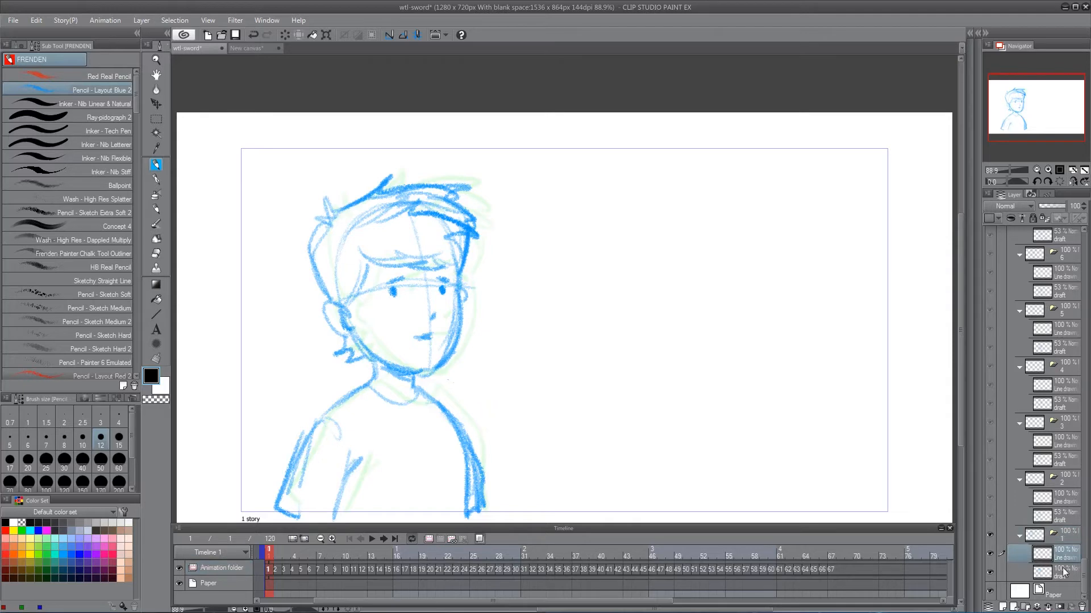
pyautogui.click(1010, 571)
pyautogui.click(990, 571)
pyautogui.click(989, 572)
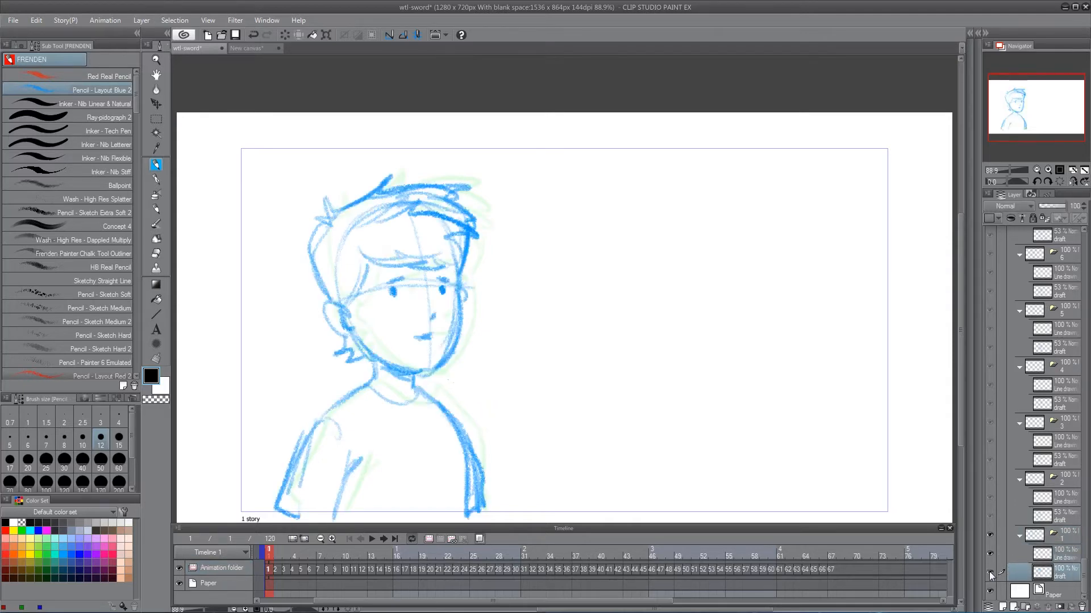
pyautogui.click(1067, 557)
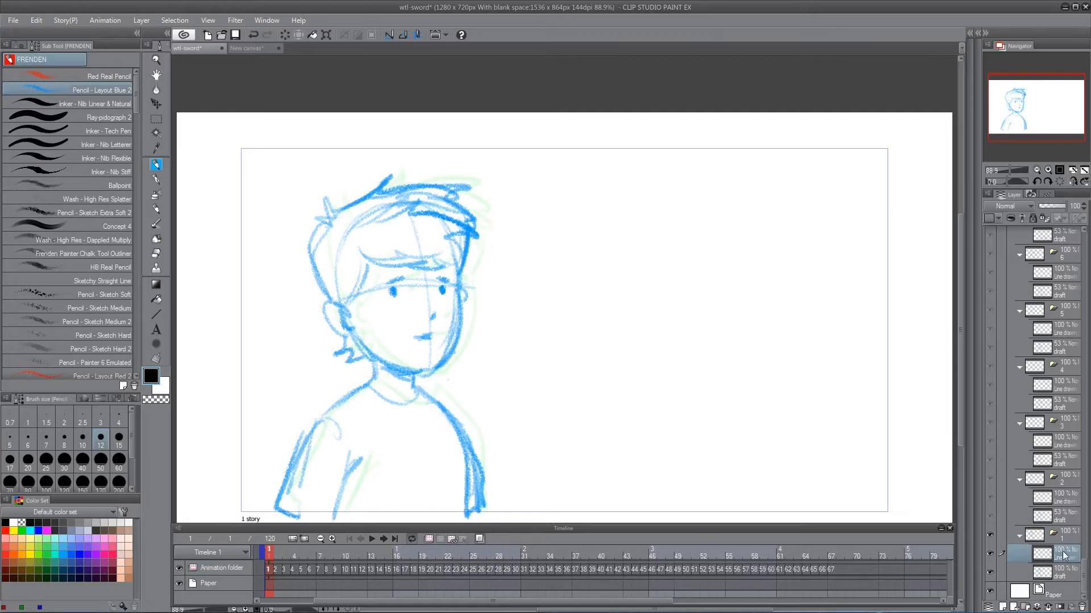
# Step: Lower the opacity of the draft layer in cel folder 1 to 49%
pyautogui.click(1066, 571)
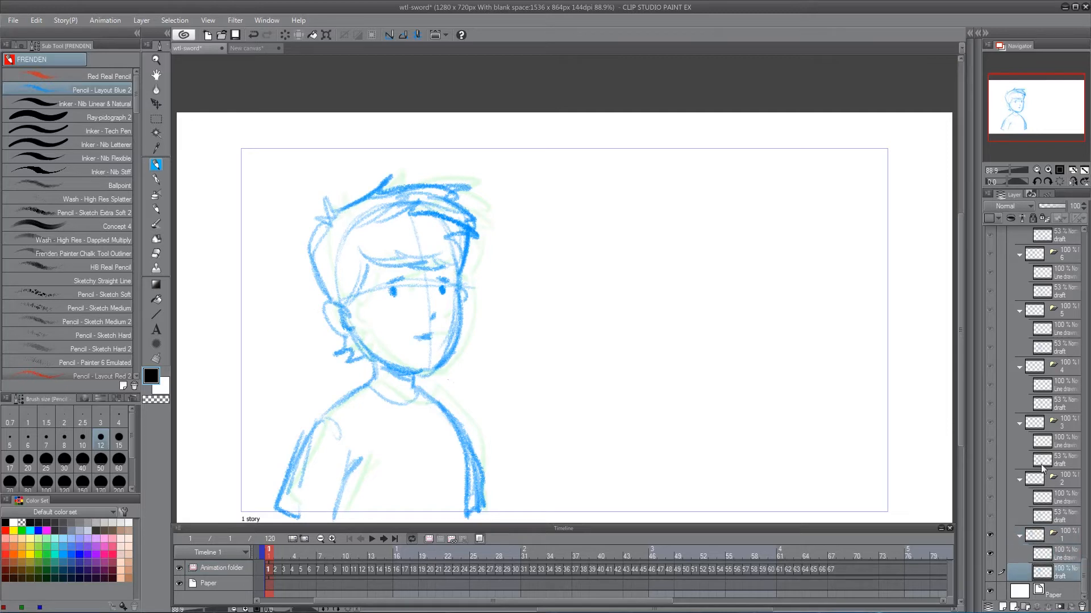
pyautogui.click(1055, 207)
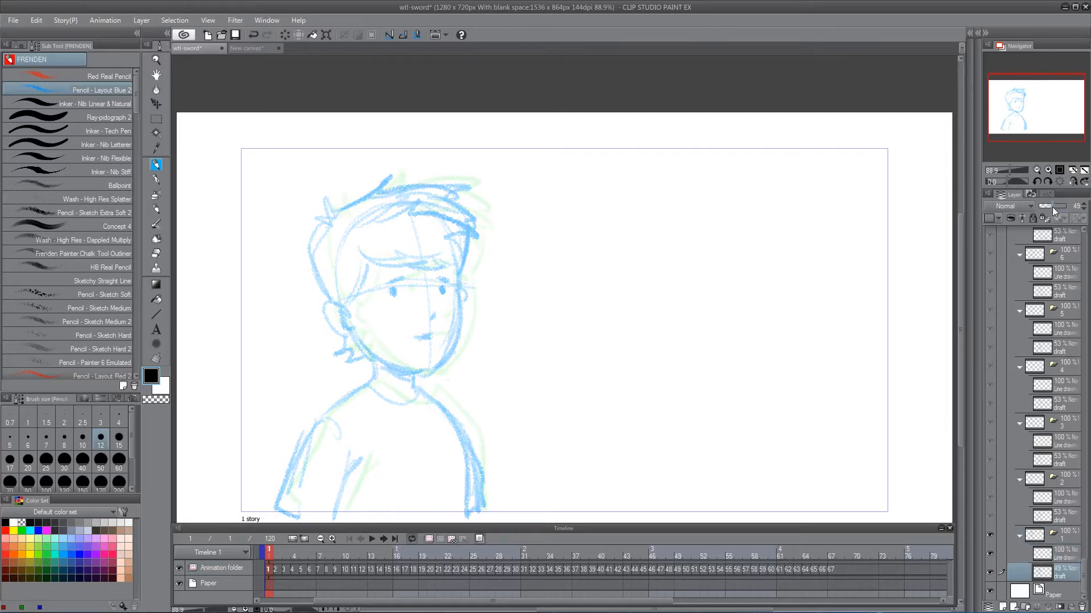
# Step: Ink the back of the hair, ear and fringe on frame 1's line drawing layer with the Inker - Nib Linear & Natural brush
pyautogui.click(96, 103)
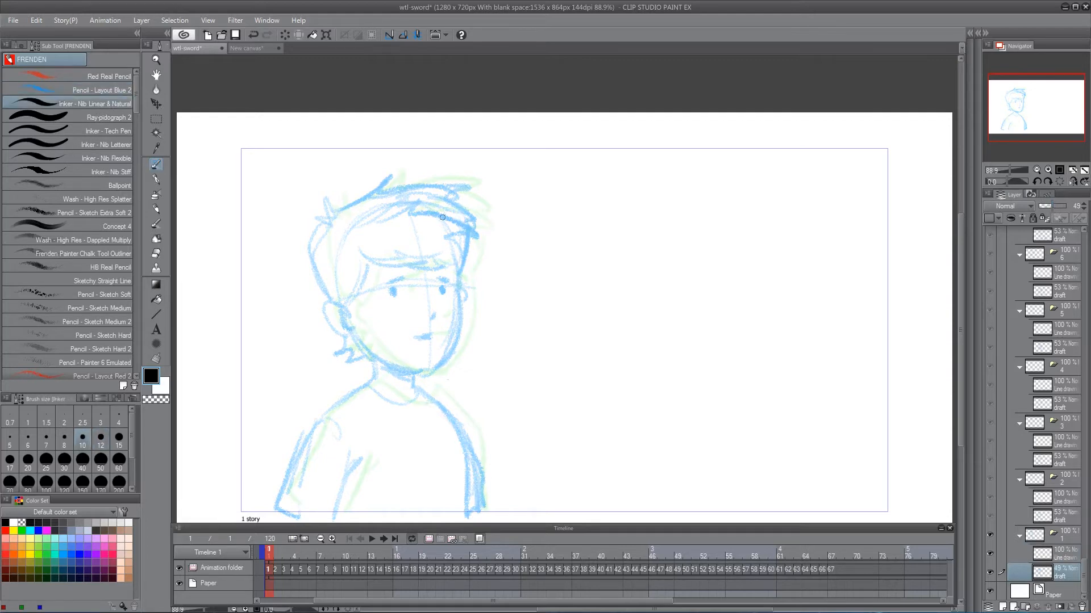
pyautogui.moveTo(321, 218)
pyautogui.mouseDown()
pyautogui.moveTo(312, 242)
pyautogui.moveTo(332, 300)
pyautogui.mouseUp()
pyautogui.hotkey('ctrl', 'z')
pyautogui.click(1065, 555)
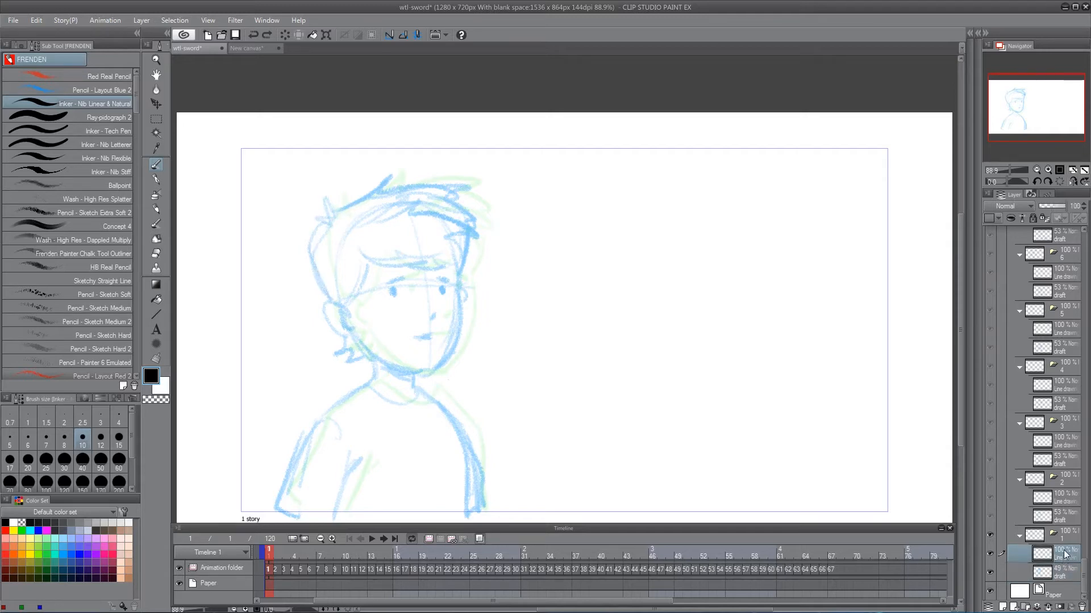
pyautogui.moveTo(324, 220)
pyautogui.mouseDown()
pyautogui.moveTo(312, 233)
pyautogui.moveTo(331, 306)
pyautogui.moveTo(329, 205)
pyautogui.mouseUp()
pyautogui.moveTo(329, 204)
pyautogui.mouseDown()
pyautogui.moveTo(334, 218)
pyautogui.moveTo(387, 177)
pyautogui.mouseUp()
pyautogui.moveTo(387, 177)
pyautogui.mouseDown()
pyautogui.moveTo(383, 185)
pyautogui.moveTo(407, 188)
pyautogui.mouseUp()
pyautogui.moveTo(358, 259)
pyautogui.mouseDown()
pyautogui.moveTo(335, 326)
pyautogui.moveTo(352, 333)
pyautogui.mouseUp()
pyautogui.moveTo(364, 254); pyautogui.dragTo(427, 263)
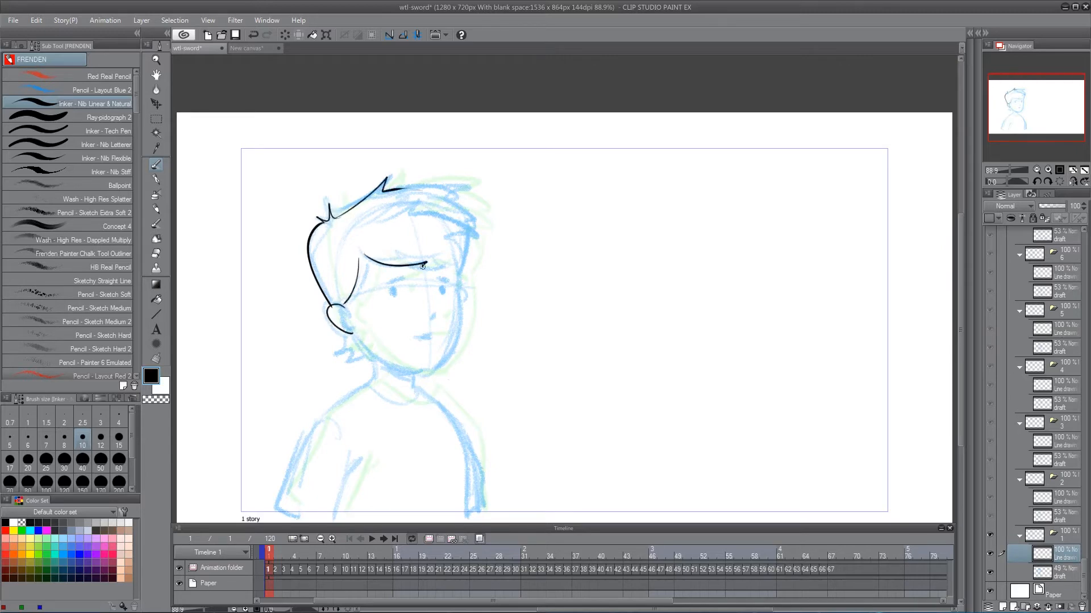
# Step: Ink the front hair tufts, face outline, eyes, nose and mouth over the frame 1 draft
pyautogui.moveTo(437, 190)
pyautogui.mouseDown()
pyautogui.moveTo(435, 221)
pyautogui.moveTo(465, 238)
pyautogui.moveTo(464, 210)
pyautogui.moveTo(472, 236)
pyautogui.mouseUp()
pyautogui.moveTo(467, 242)
pyautogui.mouseDown()
pyautogui.moveTo(431, 263)
pyautogui.moveTo(461, 269)
pyautogui.moveTo(459, 314)
pyautogui.moveTo(427, 370)
pyautogui.mouseUp()
pyautogui.moveTo(348, 324)
pyautogui.mouseDown()
pyautogui.moveTo(382, 363)
pyautogui.moveTo(427, 372)
pyautogui.mouseUp()
pyautogui.moveTo(393, 292); pyautogui.dragTo(402, 286)
pyautogui.moveTo(442, 292); pyautogui.dragTo(434, 335)
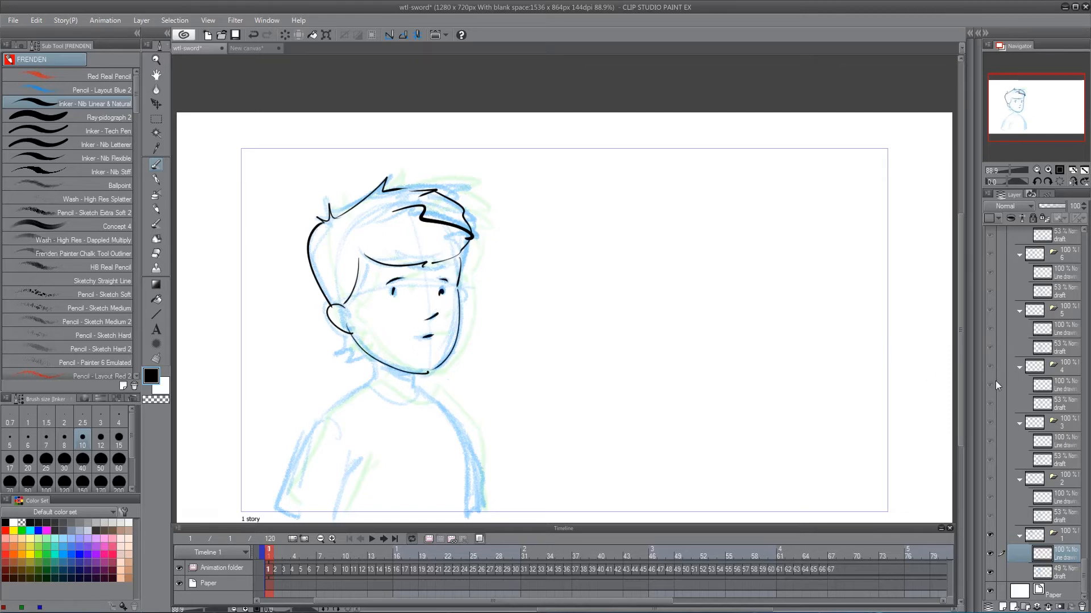
# Step: Add a raster layer beneath the line drawing in cel folder 1 and scribble a brown skin tone over the face
pyautogui.rightClick(1070, 543)
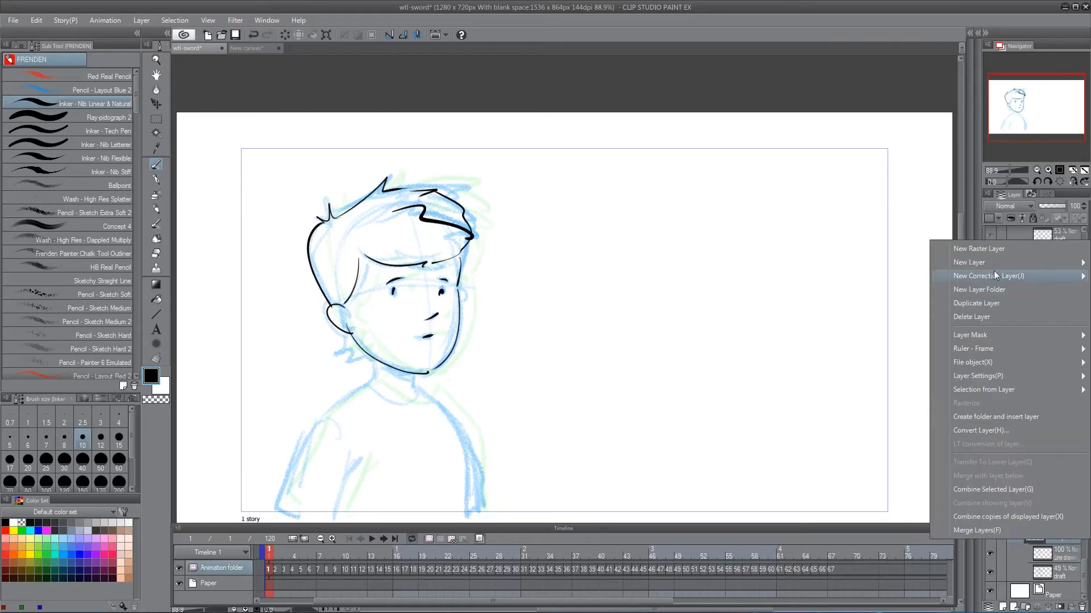
pyautogui.click(999, 250)
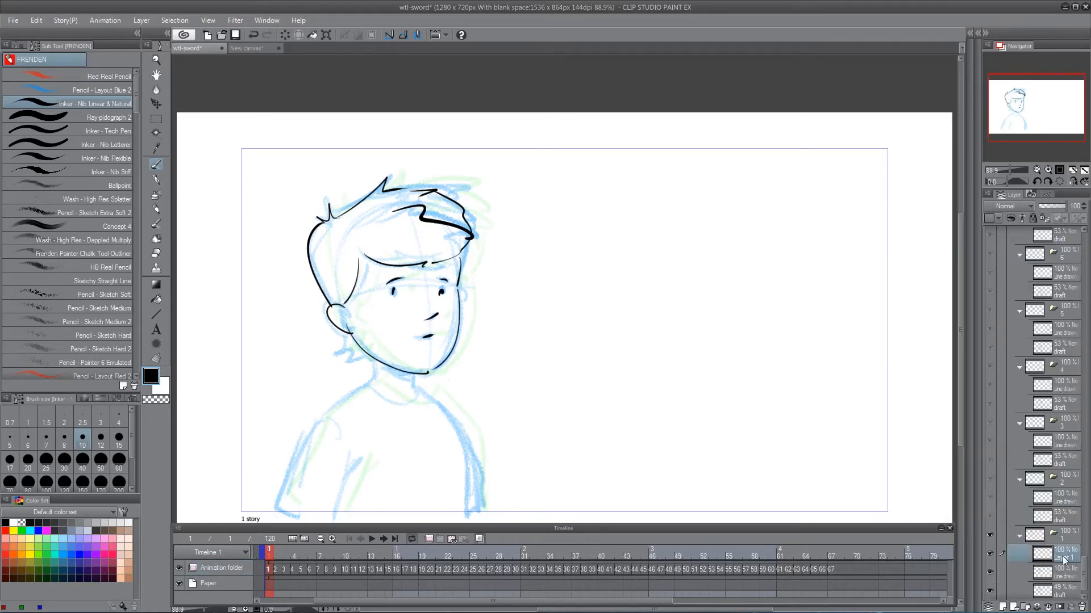
pyautogui.moveTo(1064, 560); pyautogui.dragTo(1065, 585)
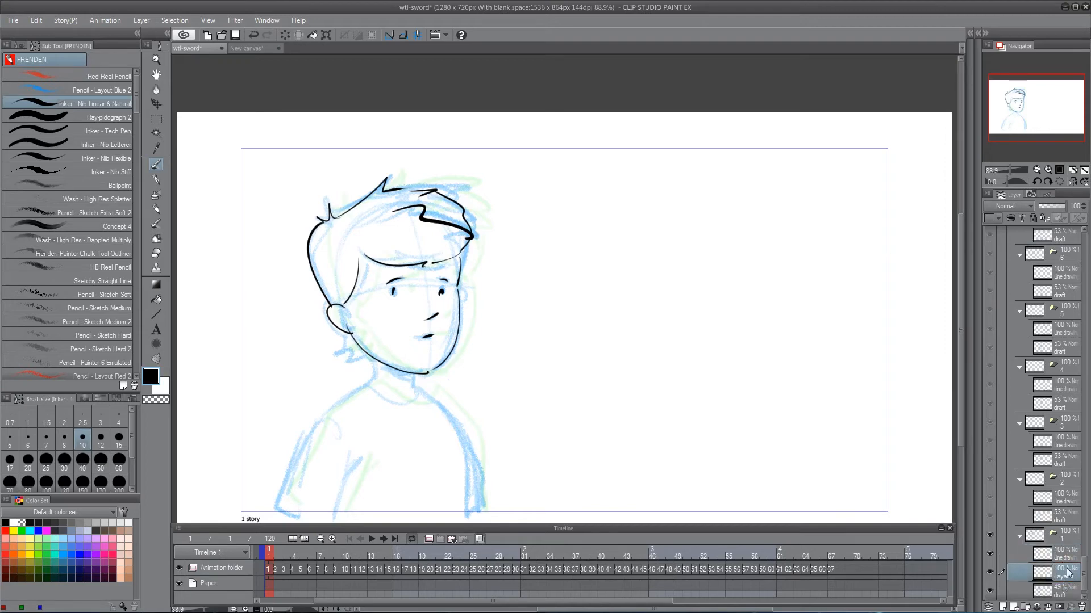
pyautogui.click(128, 578)
pyautogui.moveTo(364, 305)
pyautogui.mouseDown()
pyautogui.moveTo(375, 330)
pyautogui.moveTo(446, 283)
pyautogui.moveTo(376, 279)
pyautogui.moveTo(410, 333)
pyautogui.mouseUp()
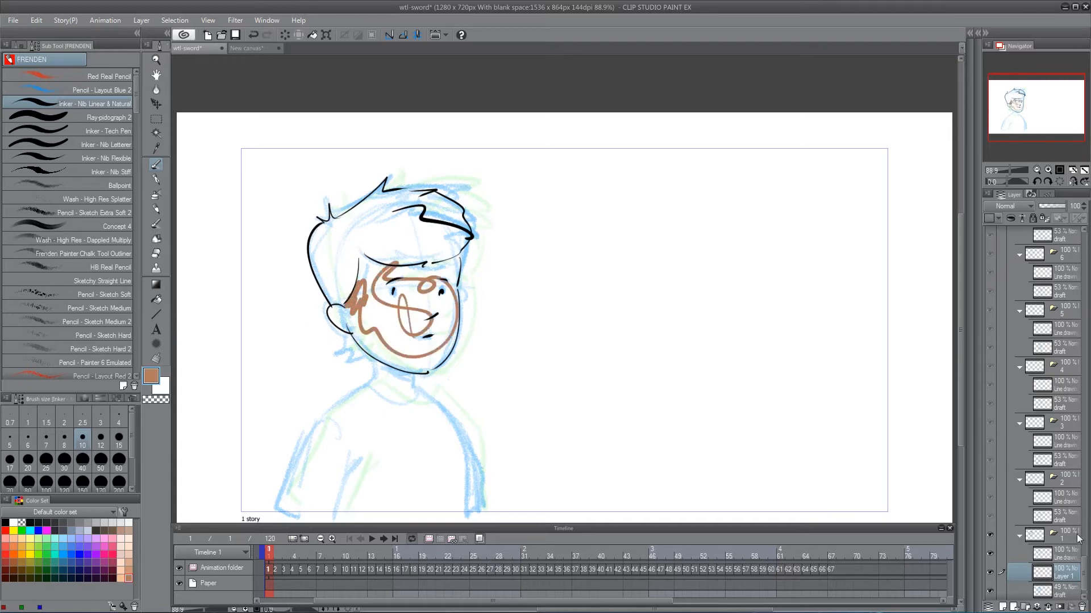
# Step: Undo the brown scribble, the added raster layer and all ink strokes on frame 1
pyautogui.hotkey('ctrl', 'z')
pyautogui.hotkey('ctrl', 'z')
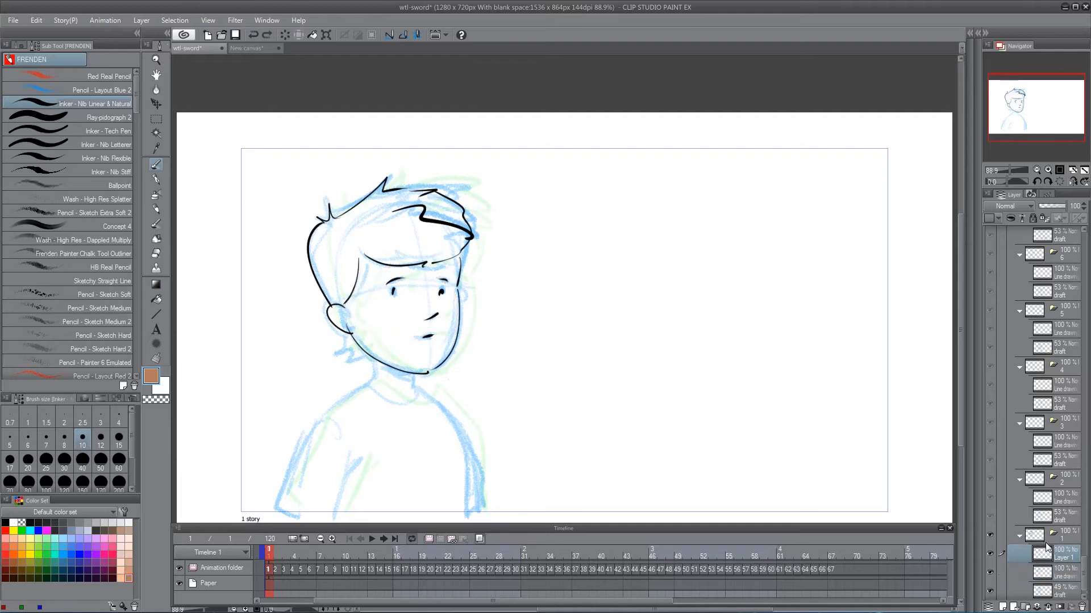
pyautogui.hotkey('ctrl', 'z')
pyautogui.hotkey('ctrl', 'z')
pyautogui.hotkey('ctrl', 'z')
pyautogui.hotkey('ctrl', 'z')
pyautogui.hotkey('ctrl', 'z')
pyautogui.hotkey('ctrl', 'z')
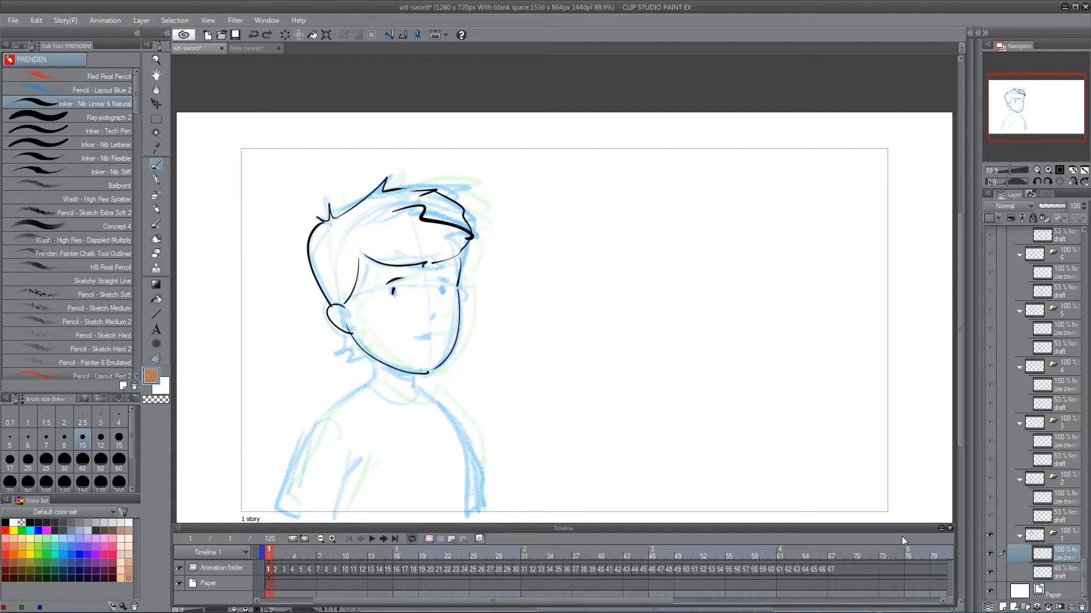
pyautogui.hotkey('ctrl', 'z')
pyautogui.hotkey('ctrl', 'z')
pyautogui.hotkey('ctrl', 'z')
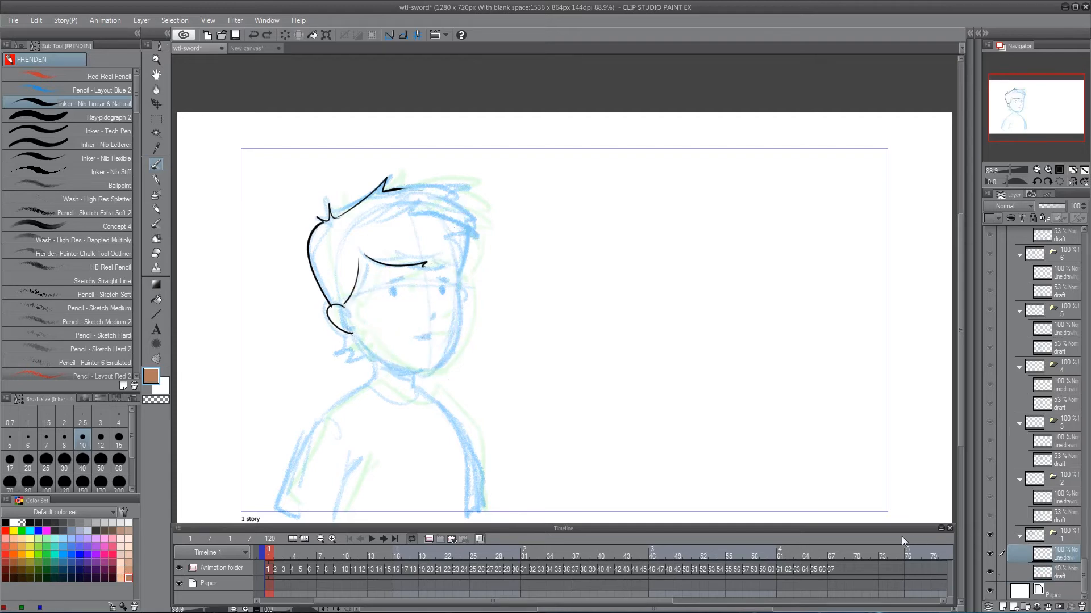
pyautogui.hotkey('ctrl', 'z')
pyautogui.hotkey('ctrl', 'z')
pyautogui.hotkey('ctrl', 'z')
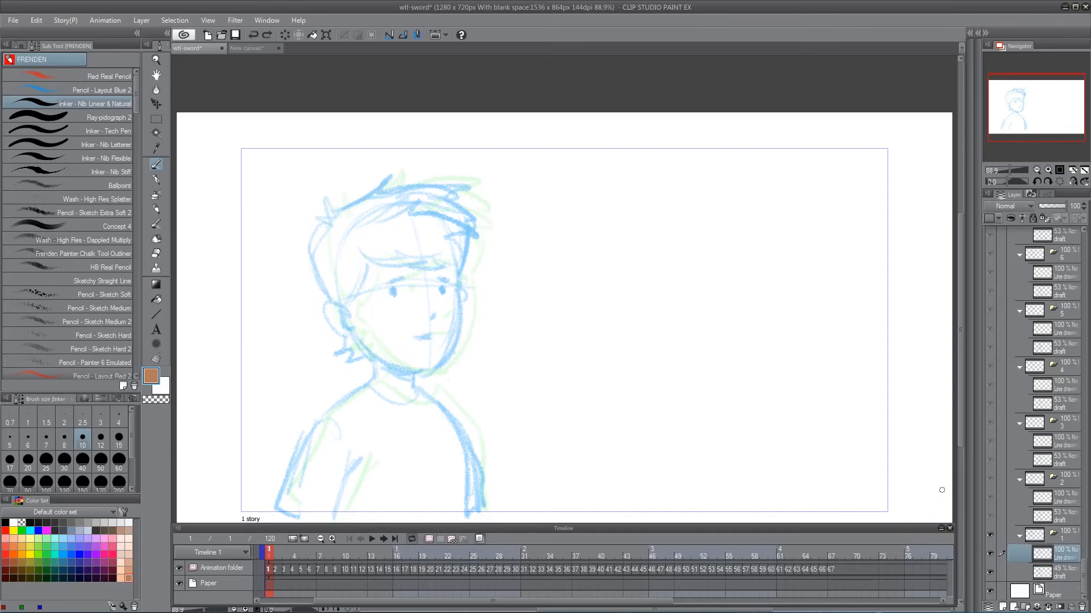
# Step: Set the opacity of the draft layer in cel folder 1 to 100%
pyautogui.click(1072, 570)
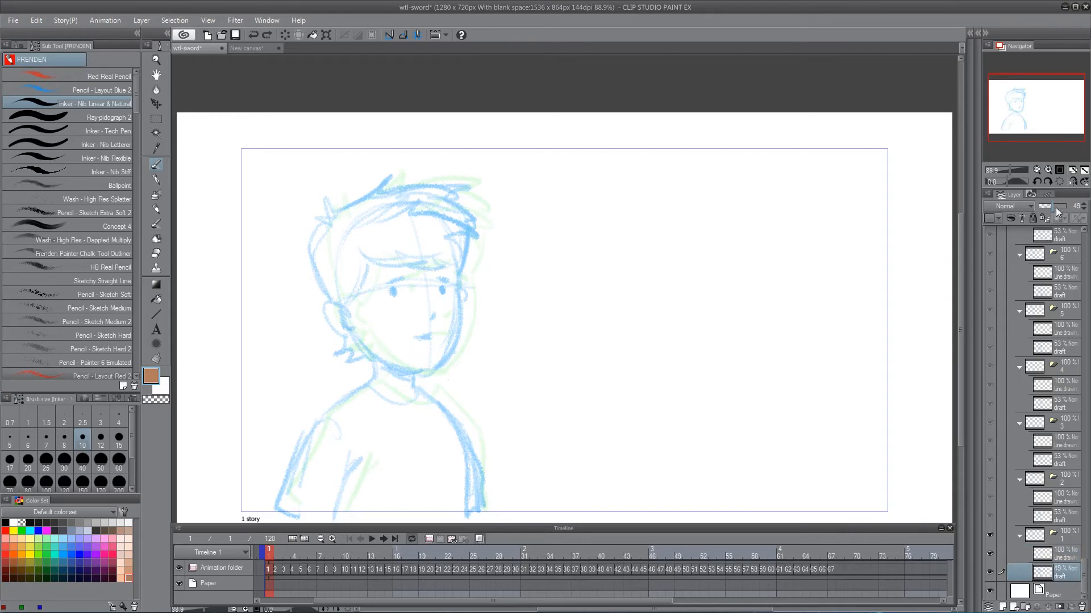
pyautogui.moveTo(1055, 206); pyautogui.dragTo(1068, 207)
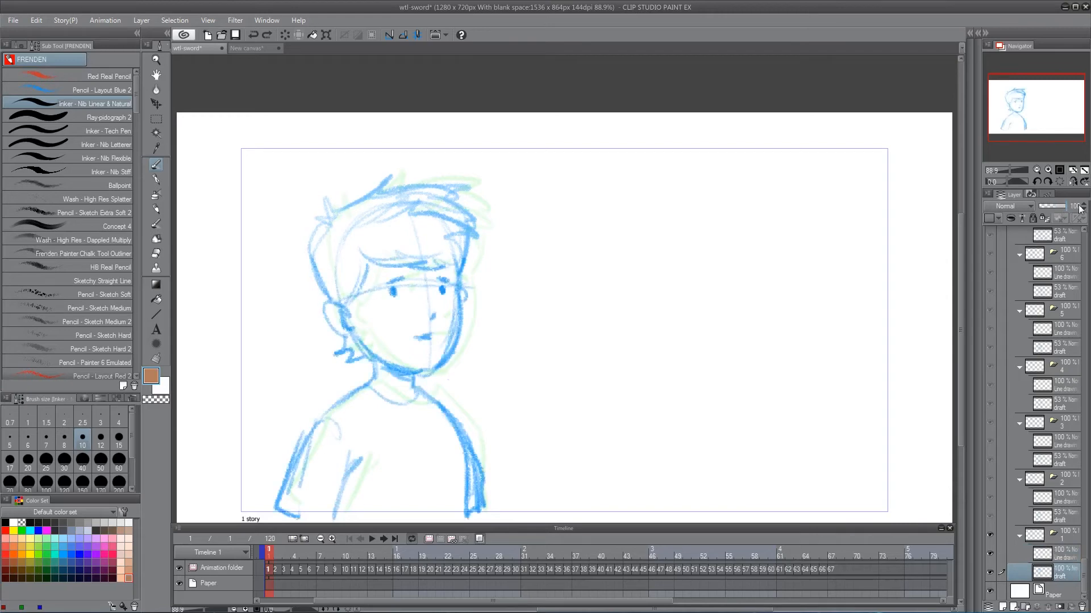
# Step: Play the rough animation two more times, stopping and rewinding to frame 1 after each playback
pyautogui.click(377, 535)
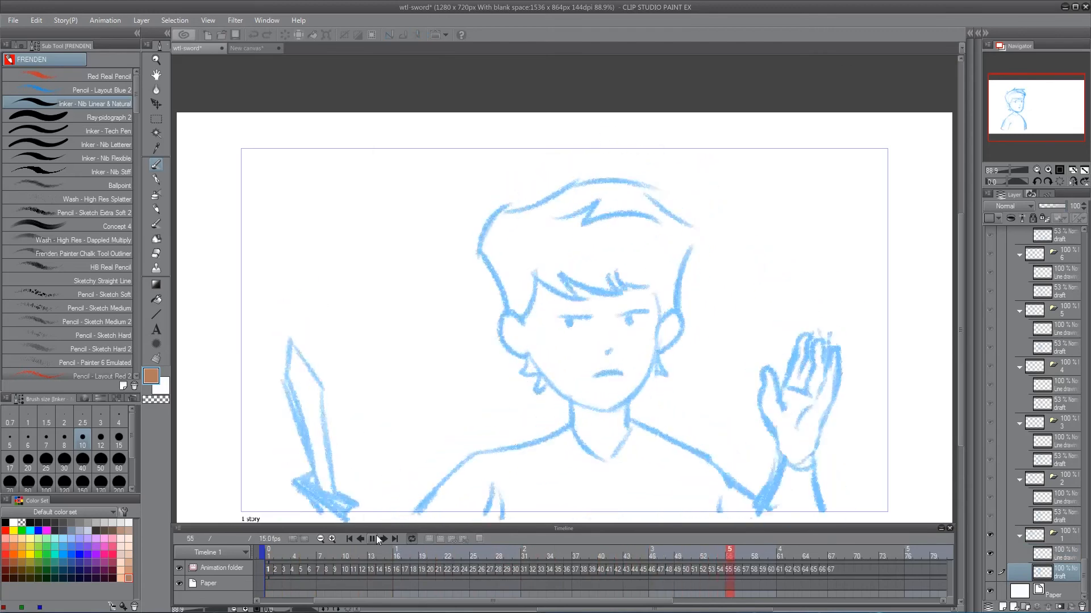
pyautogui.click(373, 538)
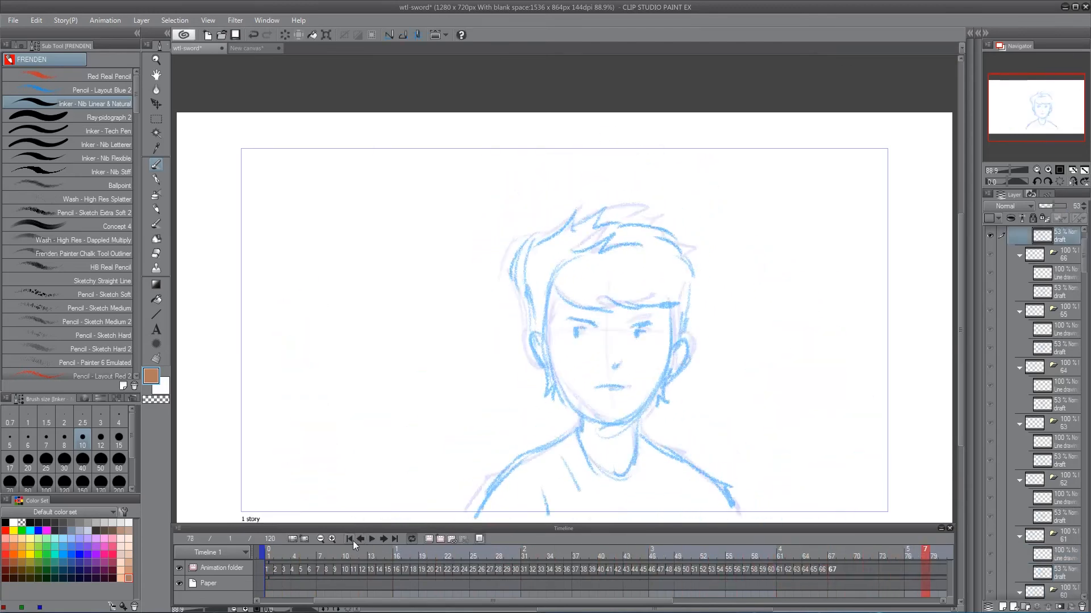
pyautogui.click(352, 539)
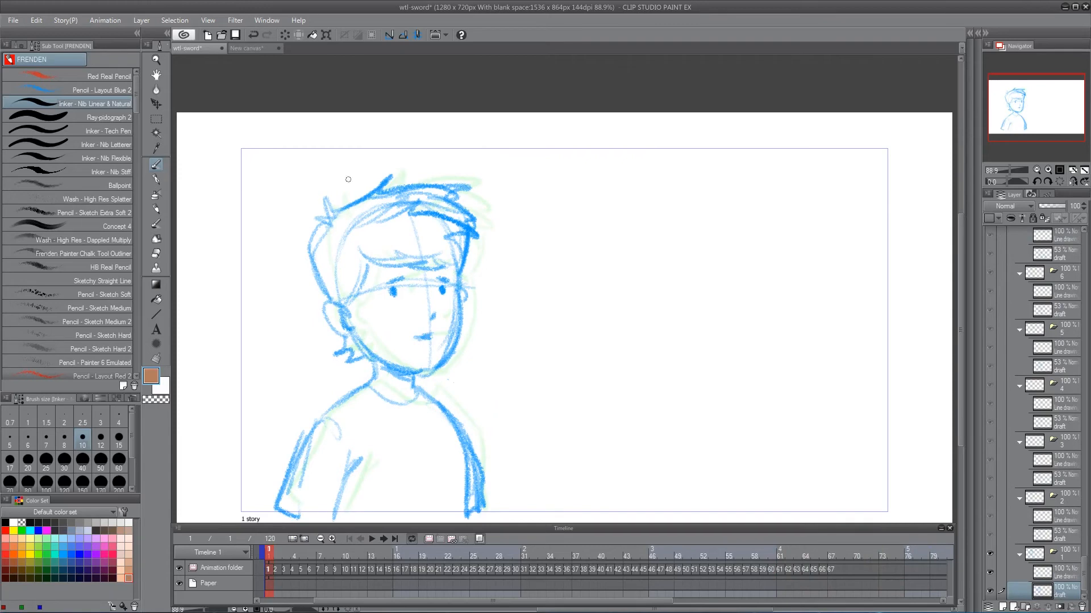
pyautogui.moveTo(271, 558)
pyautogui.mouseDown()
pyautogui.moveTo(466, 553)
pyautogui.moveTo(708, 568)
pyautogui.moveTo(266, 570)
pyautogui.mouseUp()
pyautogui.click(372, 539)
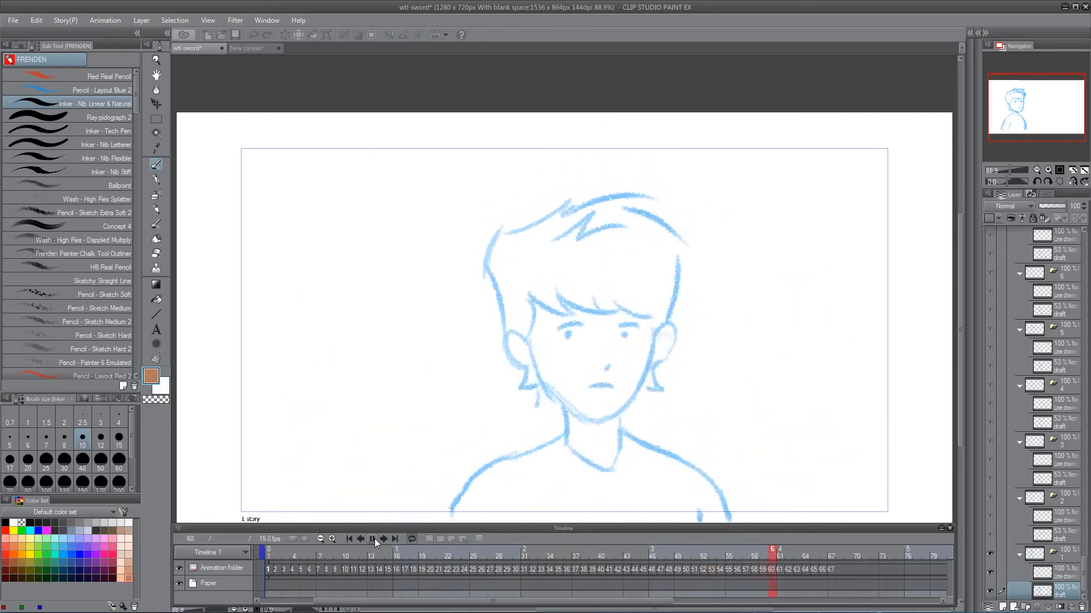
pyautogui.click(373, 538)
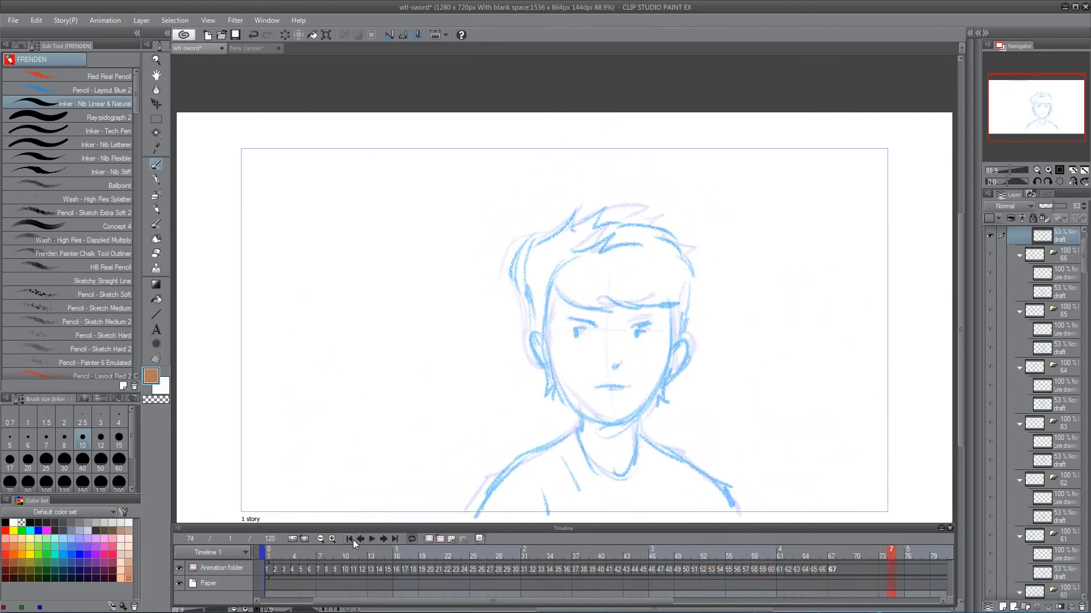
pyautogui.click(351, 539)
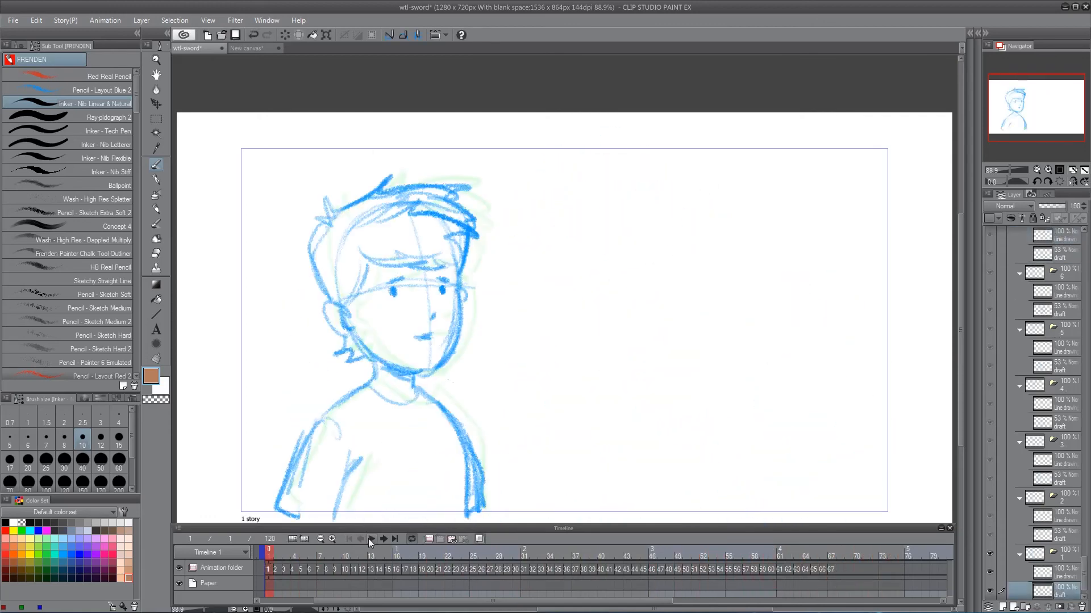